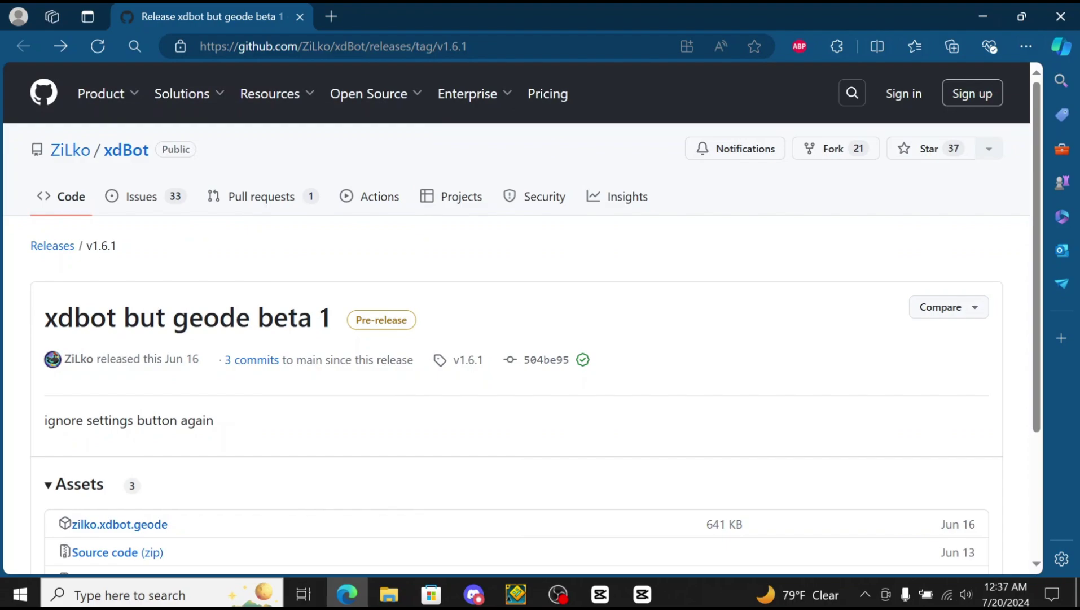
# - Download zilko.xdbot.geode from the release assets, cancel the duplicate, and show the file in its folder
pyautogui.click(145, 529)
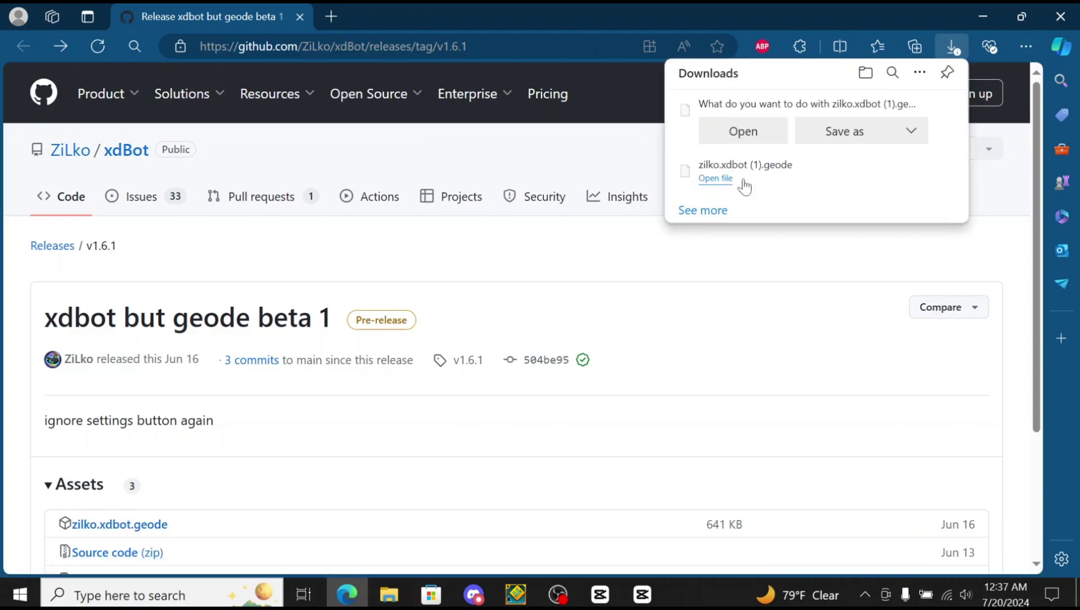
pyautogui.click(910, 131)
pyautogui.click(912, 133)
pyautogui.click(912, 133)
pyautogui.click(743, 131)
pyautogui.click(934, 110)
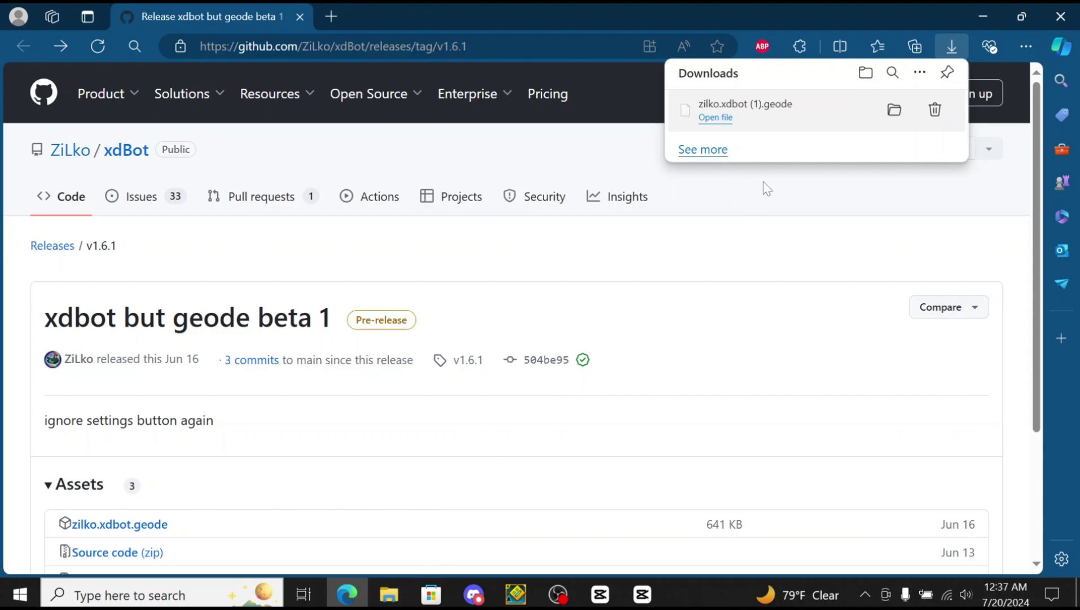
pyautogui.click(894, 112)
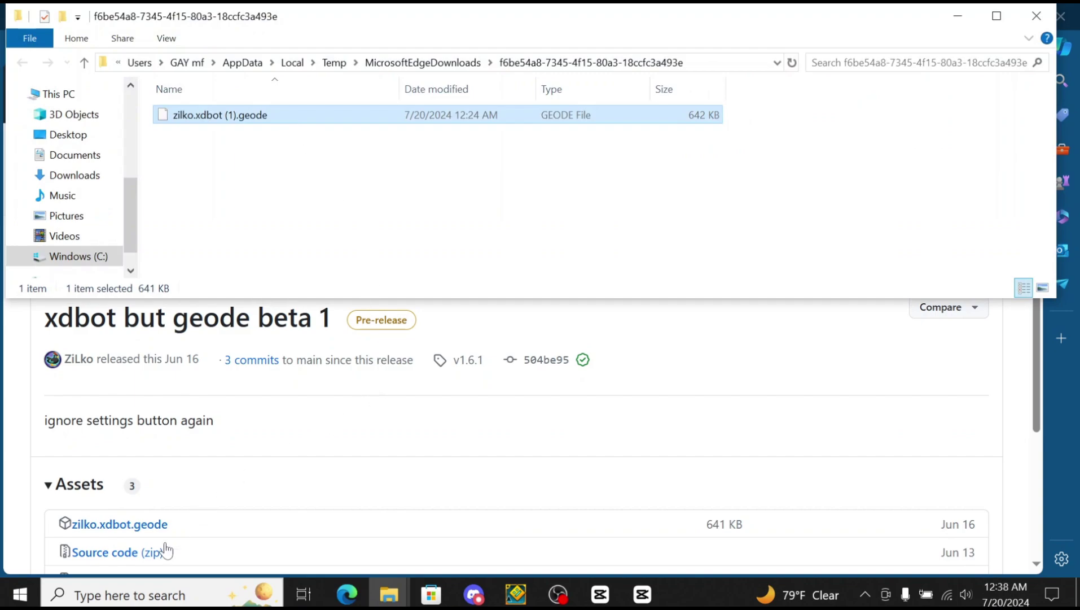
# - Launch Steam by searching 'steam' in Windows search
pyautogui.click(164, 593)
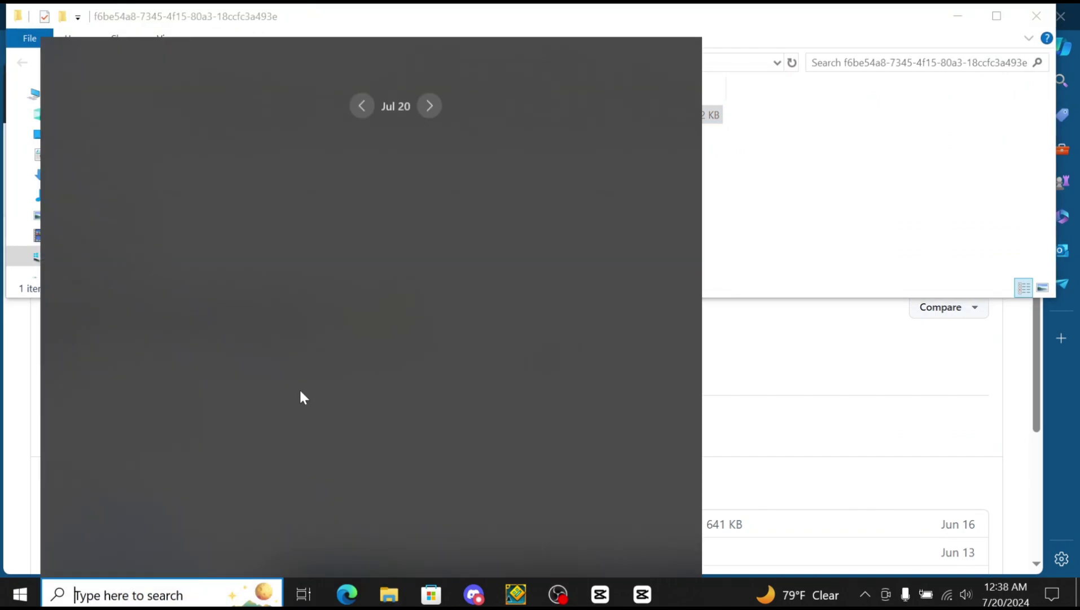
pyautogui.write('steam')
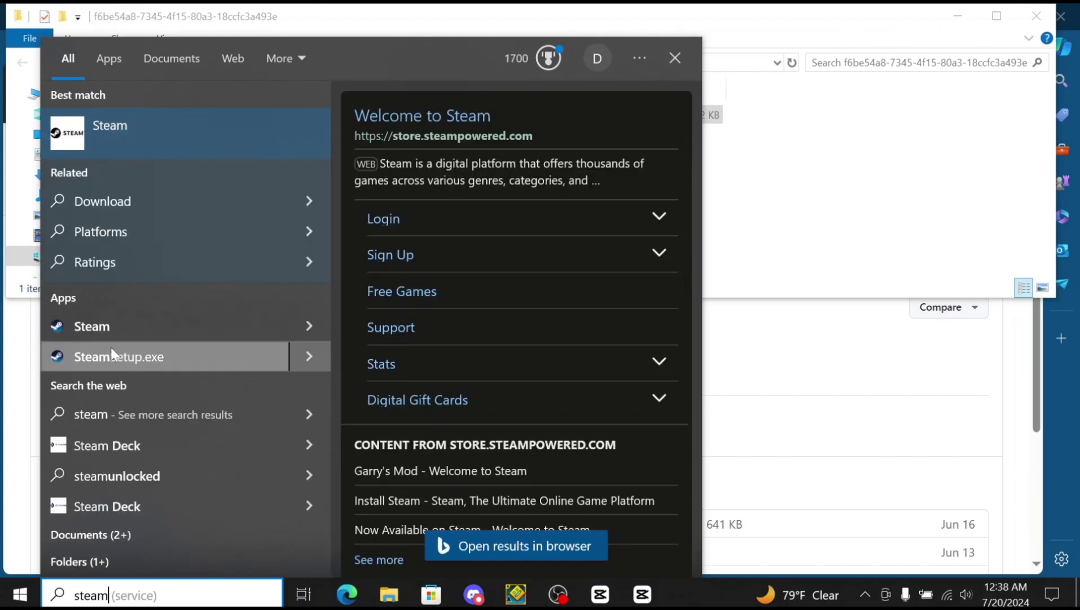
pyautogui.click(130, 330)
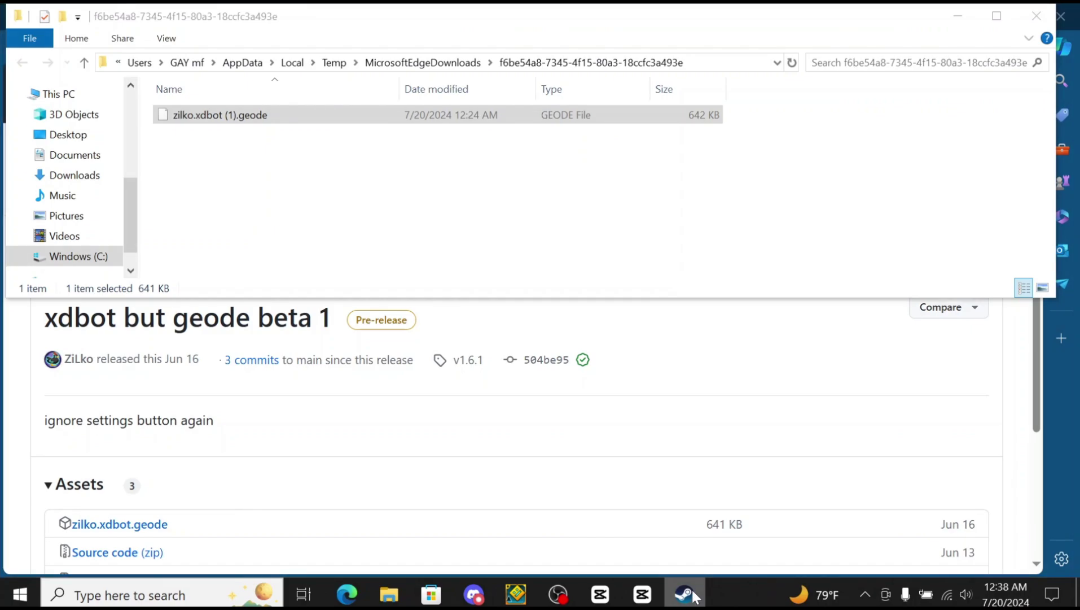
# - Open Geometry Dash's install folder through Steam's Manage > Browse local files
pyautogui.moveTo(685, 595)
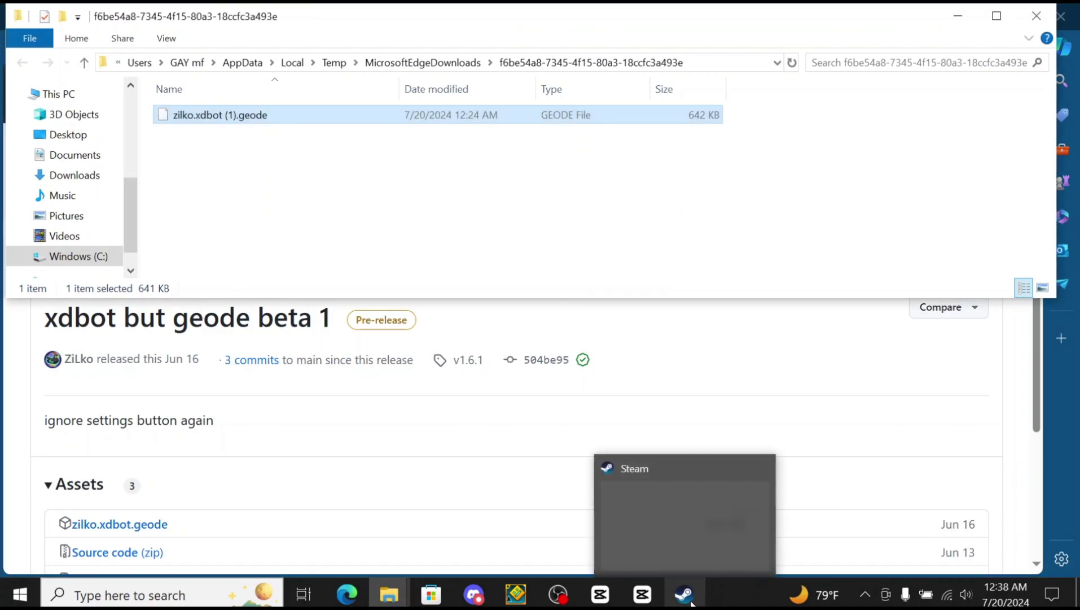
pyautogui.moveTo(670, 535)
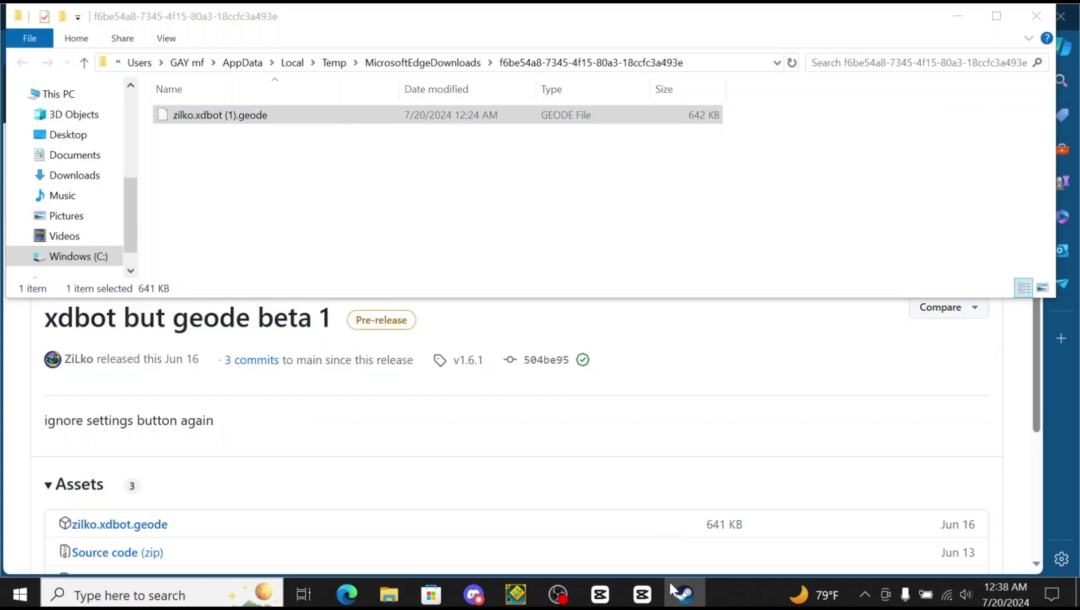
pyautogui.click(671, 587)
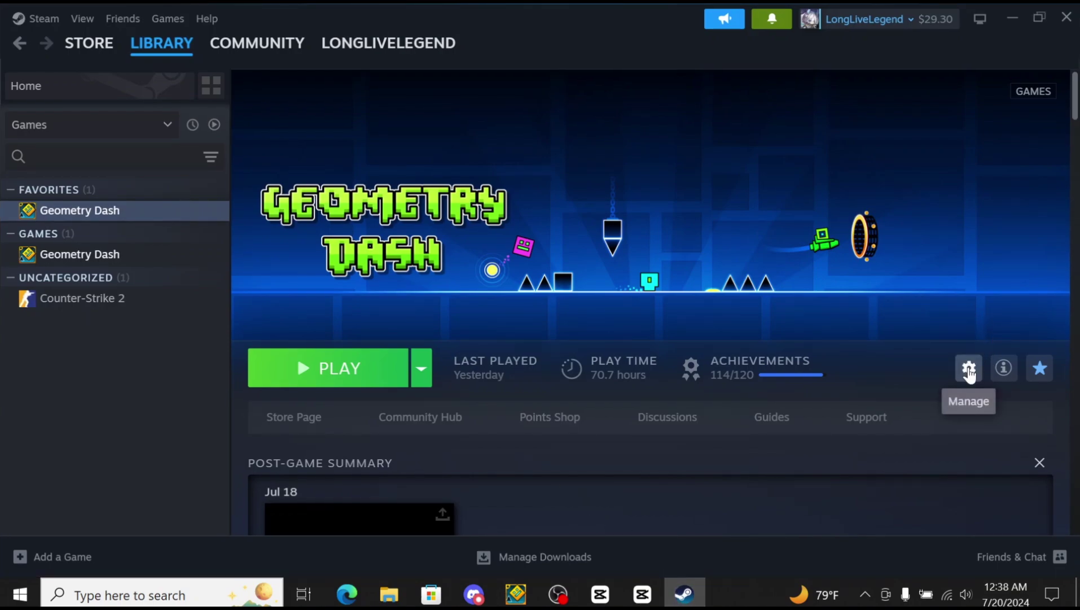
pyautogui.click(969, 370)
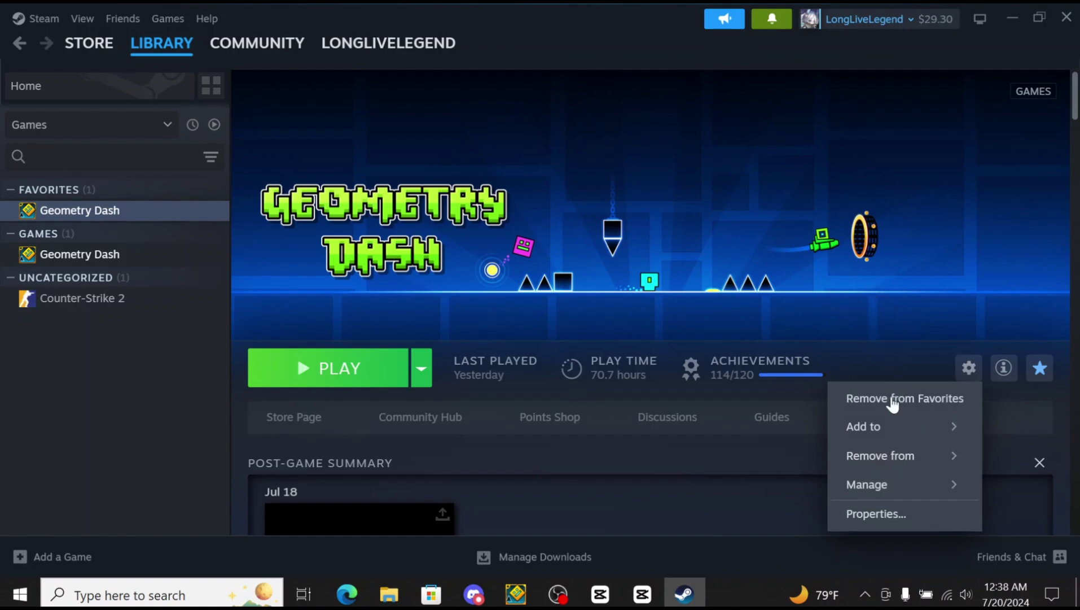
pyautogui.moveTo(906, 466)
pyautogui.moveTo(877, 486)
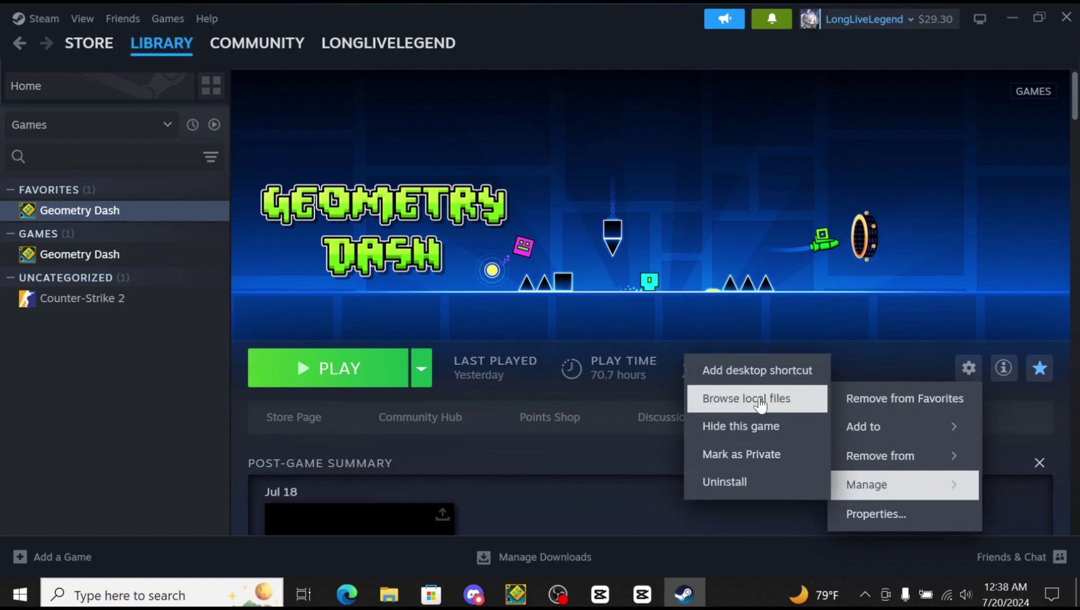
pyautogui.click(760, 400)
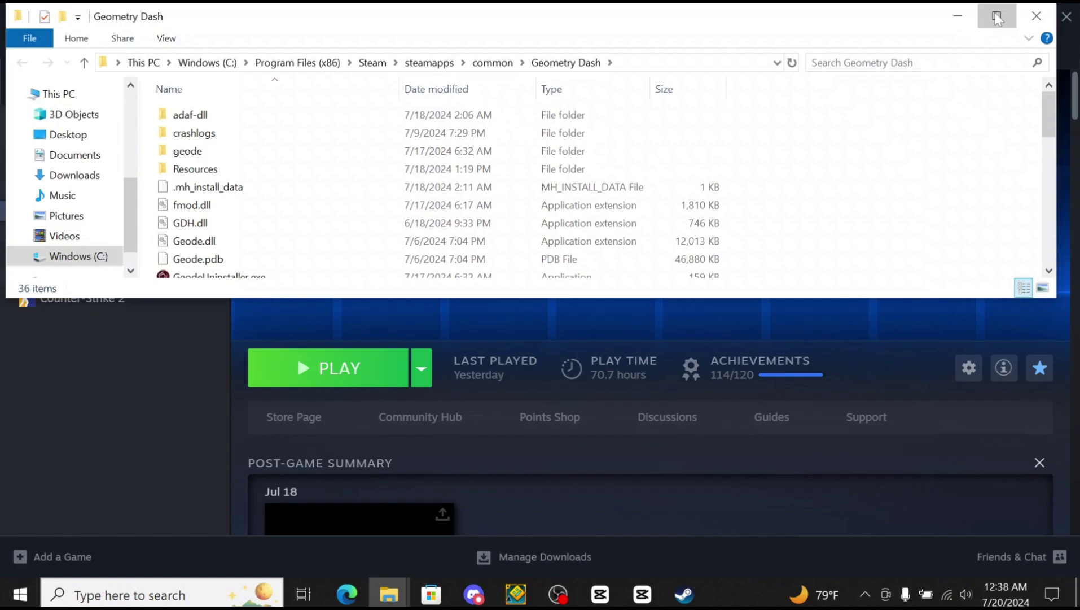
# - Maximize File Explorer and navigate into the geode\mods folder
pyautogui.click(997, 15)
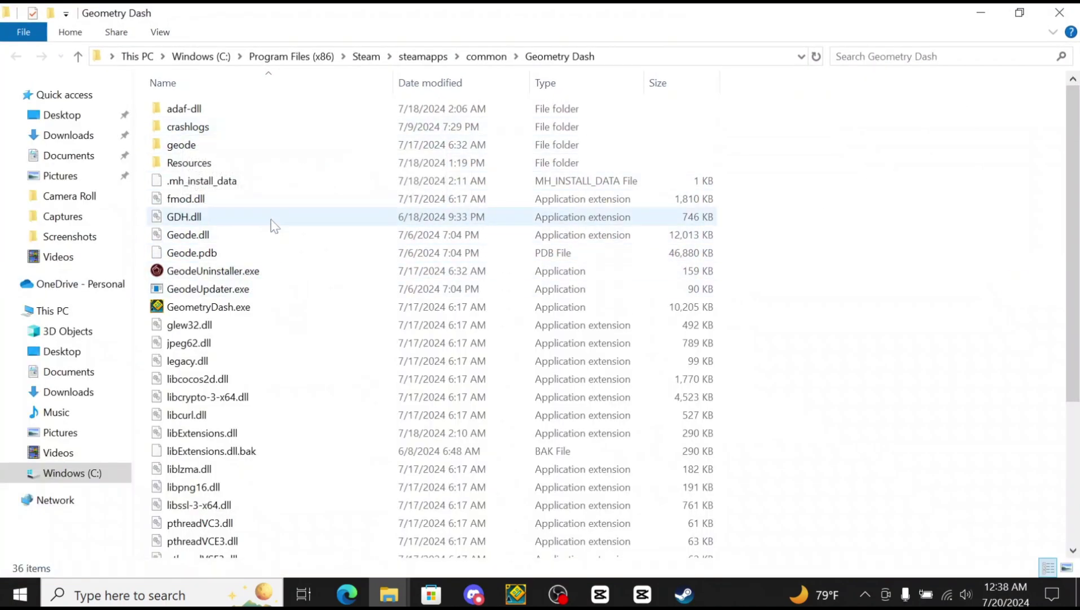
pyautogui.doubleClick(181, 145)
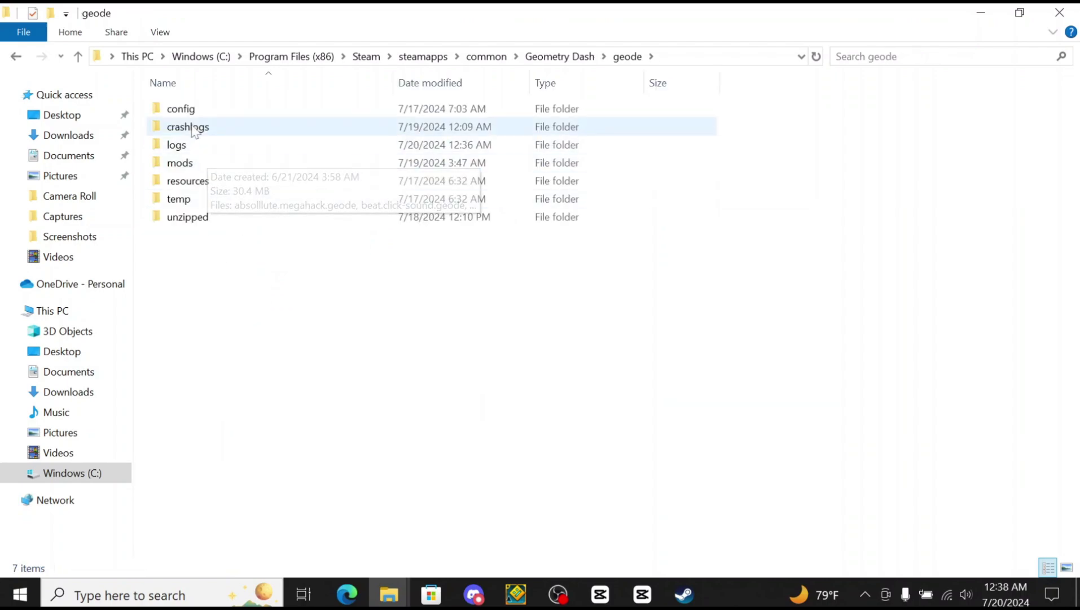
pyautogui.doubleClick(203, 165)
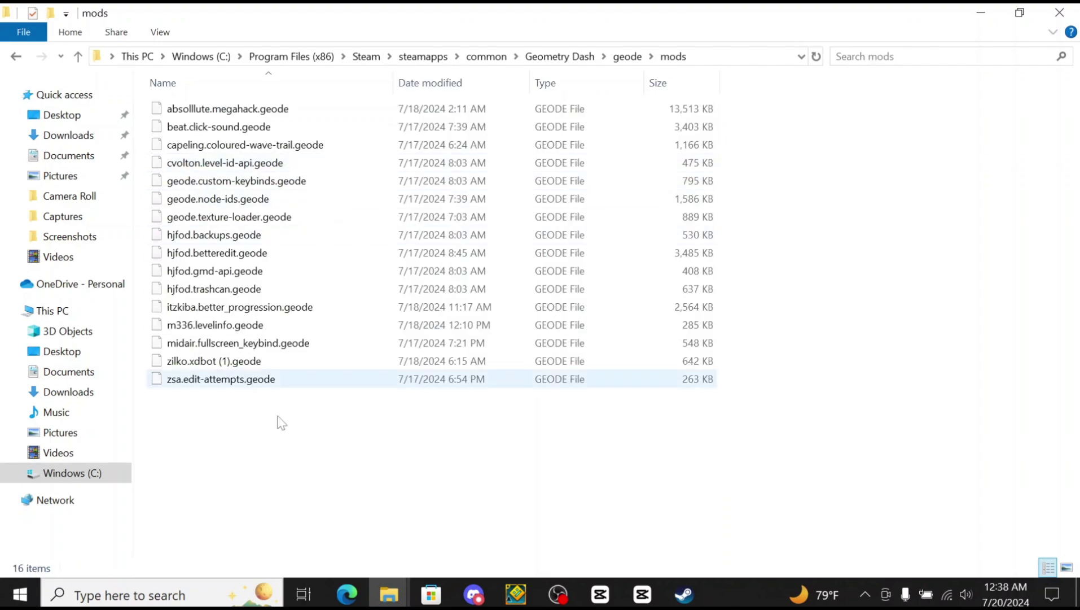
# - Drag zilko.xdbot (1).geode into the mods folder and close both Explorer windows
pyautogui.moveTo(387, 593)
pyautogui.click(374, 545)
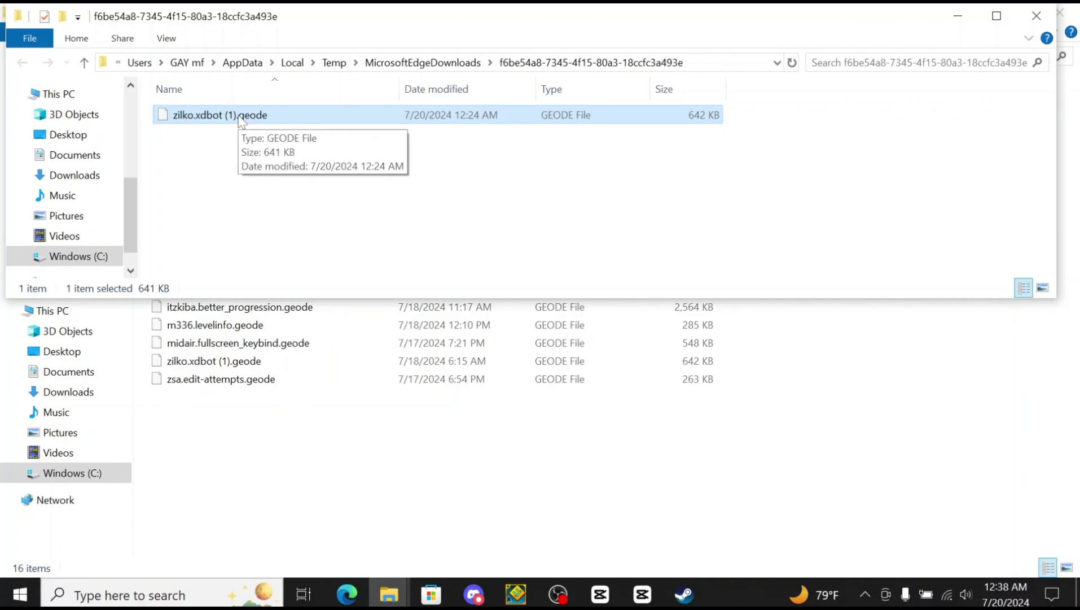
pyautogui.moveTo(242, 120)
pyautogui.mouseDown()
pyautogui.moveTo(429, 435)
pyautogui.moveTo(420, 214)
pyautogui.moveTo(335, 151)
pyautogui.mouseUp()
pyautogui.click(1037, 16)
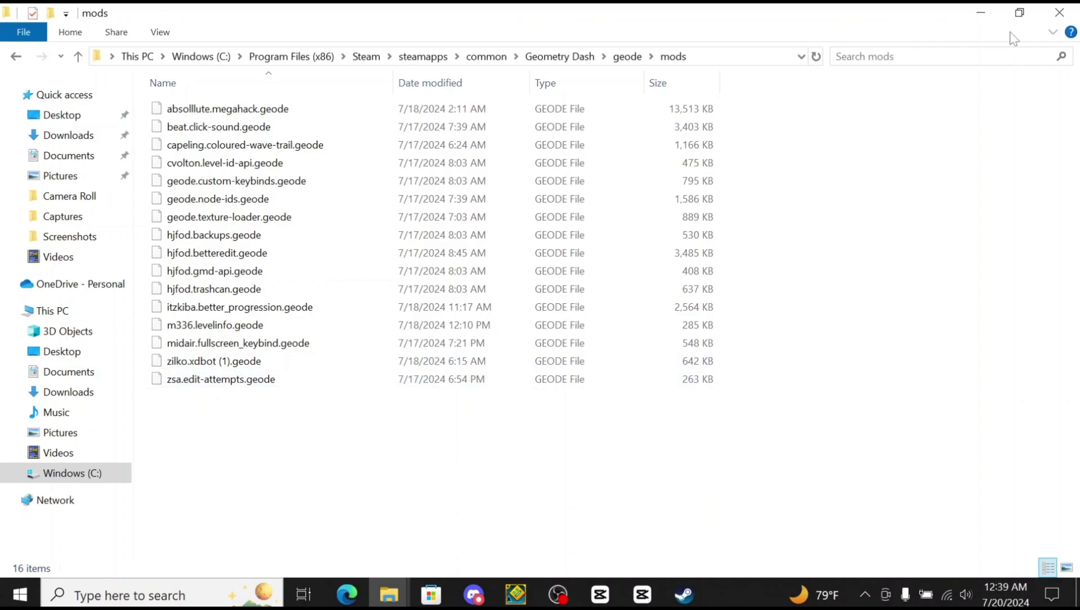
pyautogui.click(1070, 13)
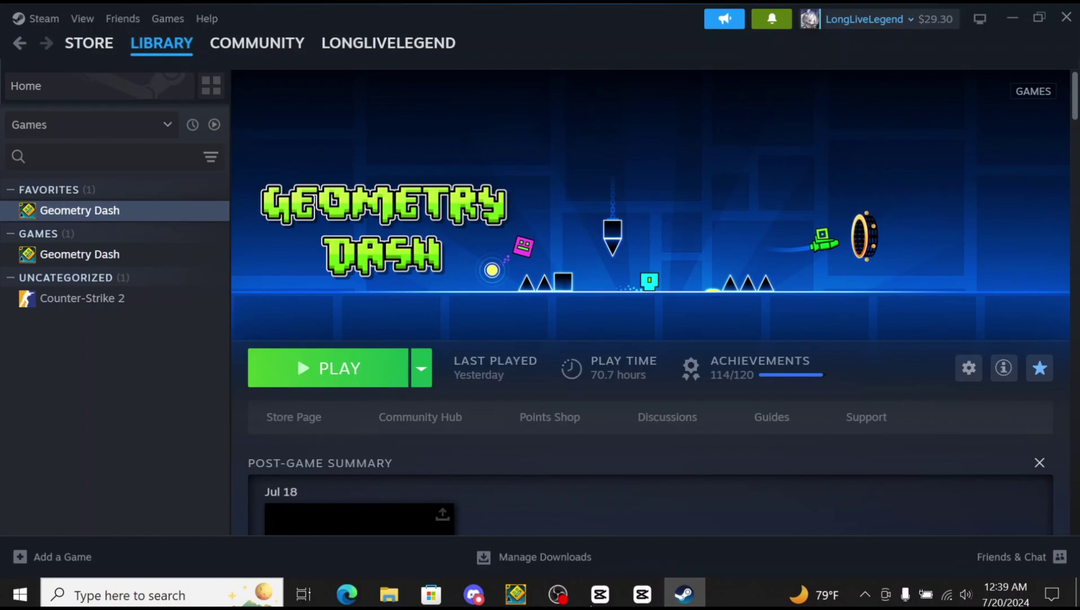
# - Launch Geometry Dash, start Stereo Madness from the main levels, and pause it
pyautogui.click(558, 593)
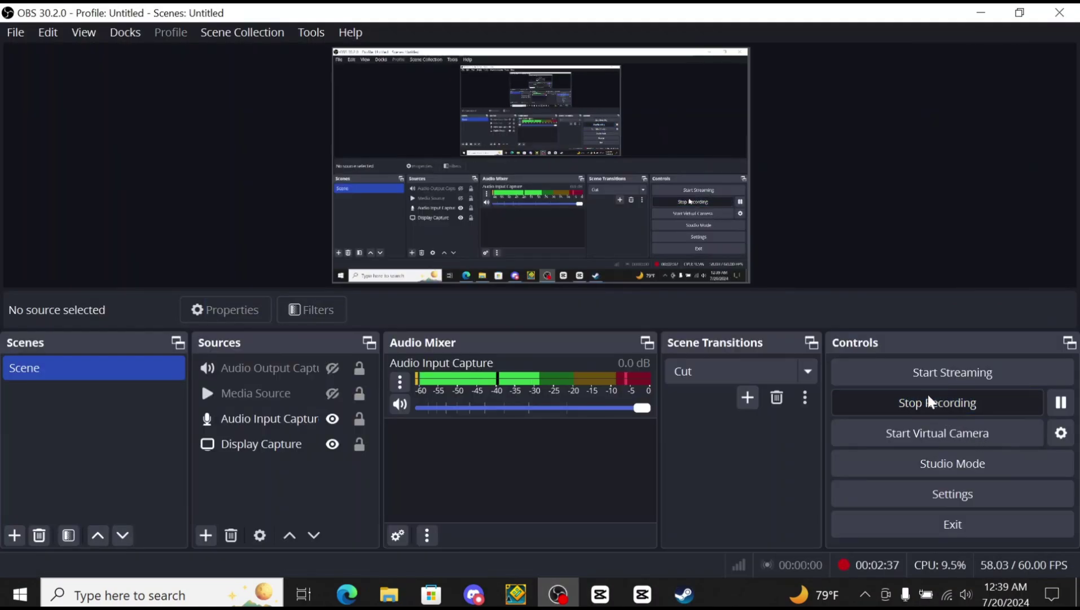
pyautogui.click(928, 401)
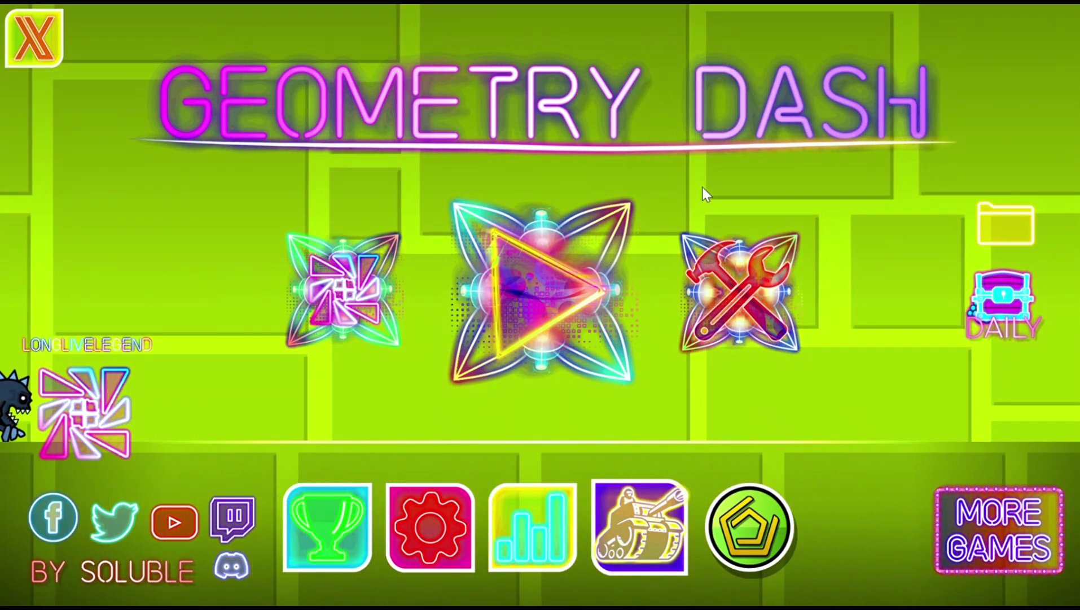
pyautogui.click(601, 259)
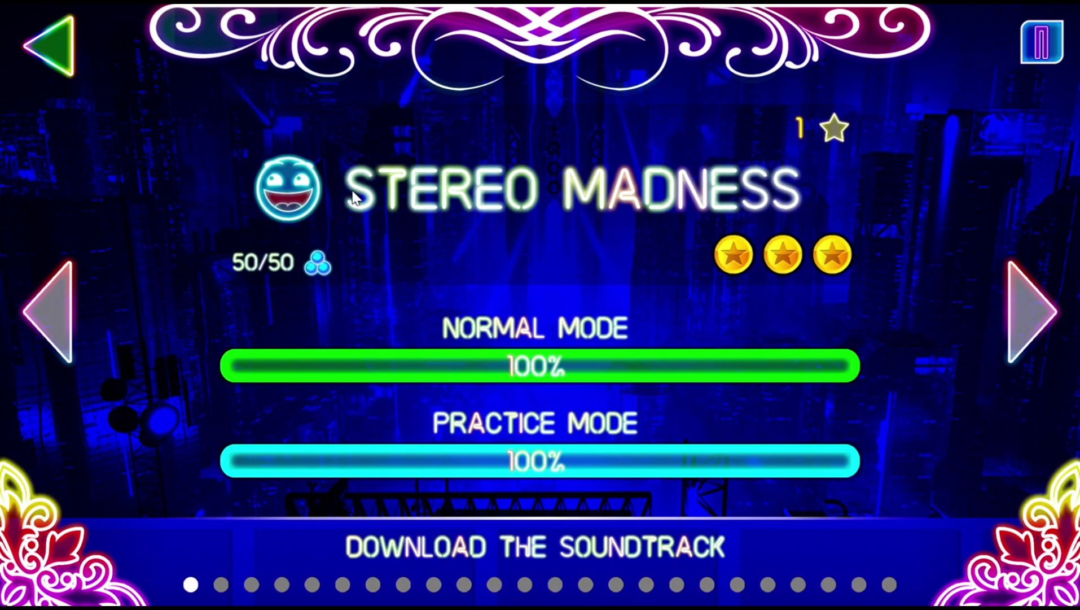
pyautogui.click(396, 193)
pyautogui.press('Escape')
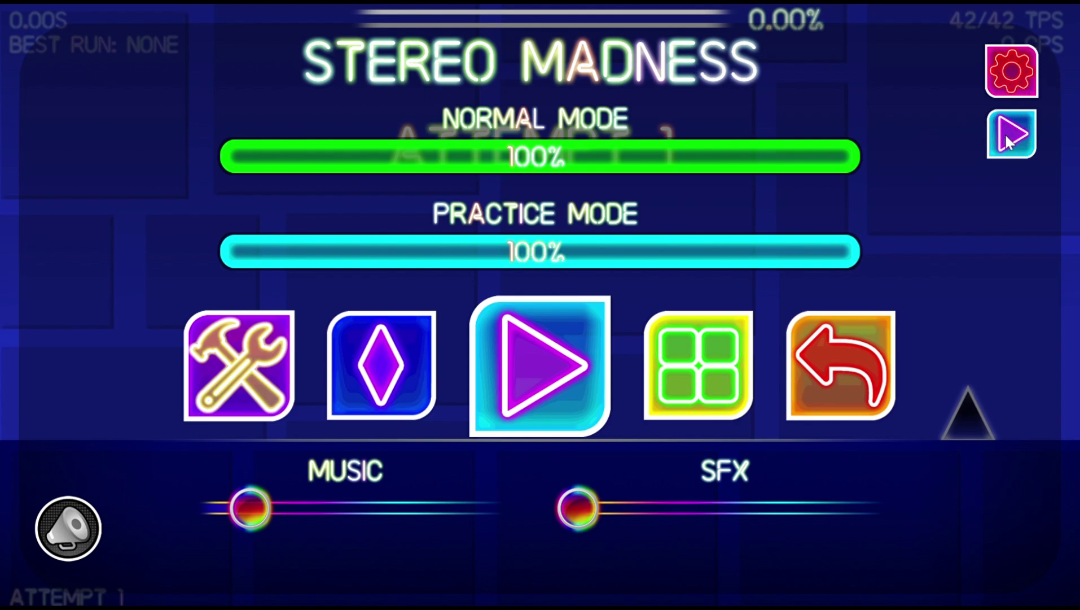
# - In xdBot's settings, raise Speedhack to 1.31716, apply it, and return to the empty macro panel
pyautogui.click(1006, 131)
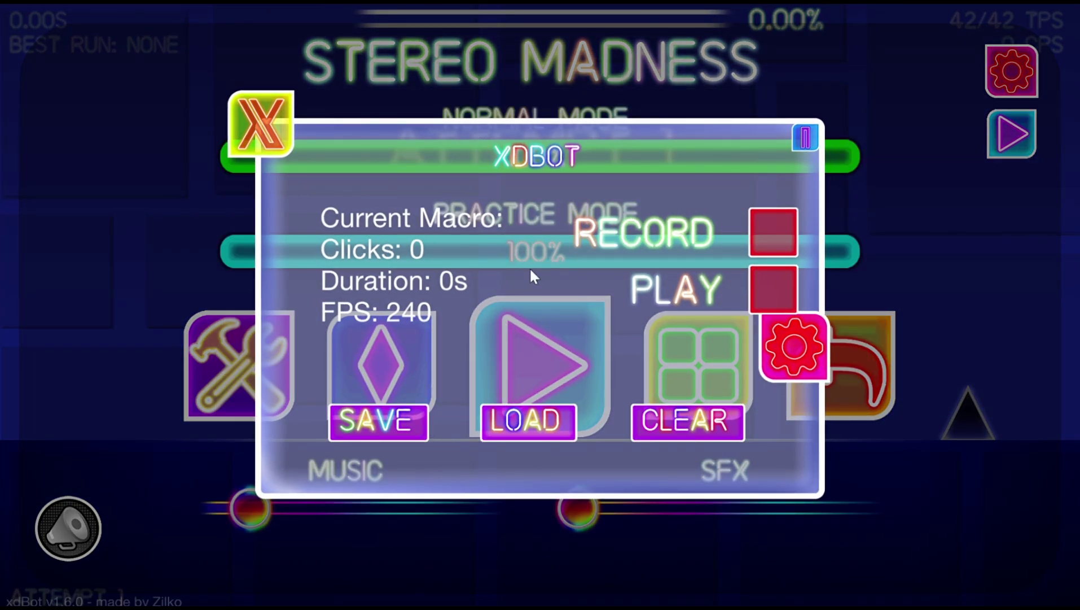
pyautogui.click(812, 352)
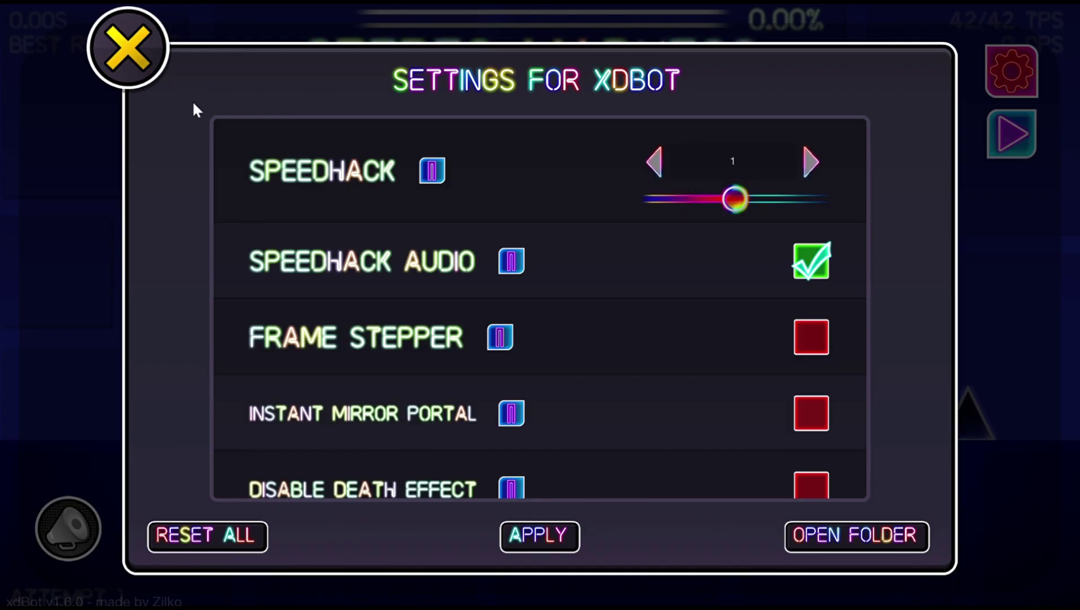
pyautogui.scroll(-3, 339, 246)
pyautogui.click(138, 42)
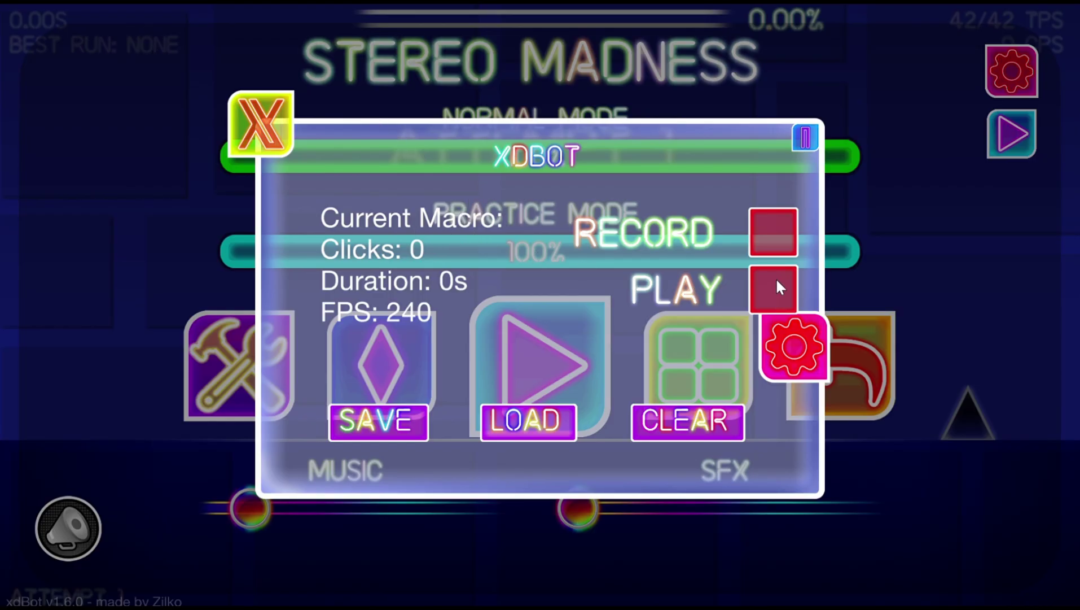
pyautogui.click(786, 361)
pyautogui.moveTo(719, 215); pyautogui.dragTo(749, 214)
pyautogui.click(574, 530)
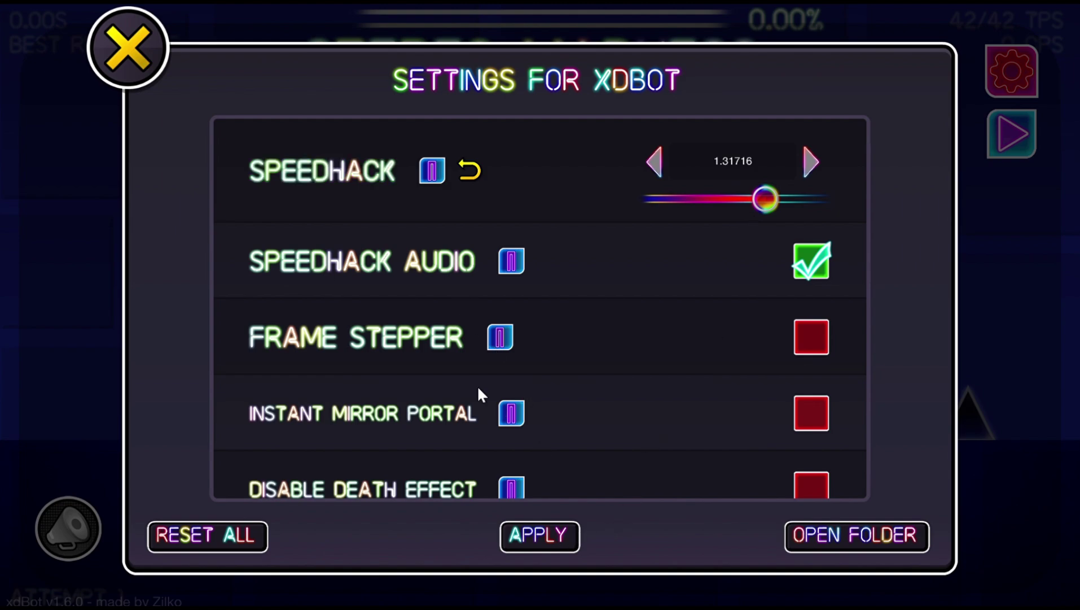
pyautogui.click(132, 61)
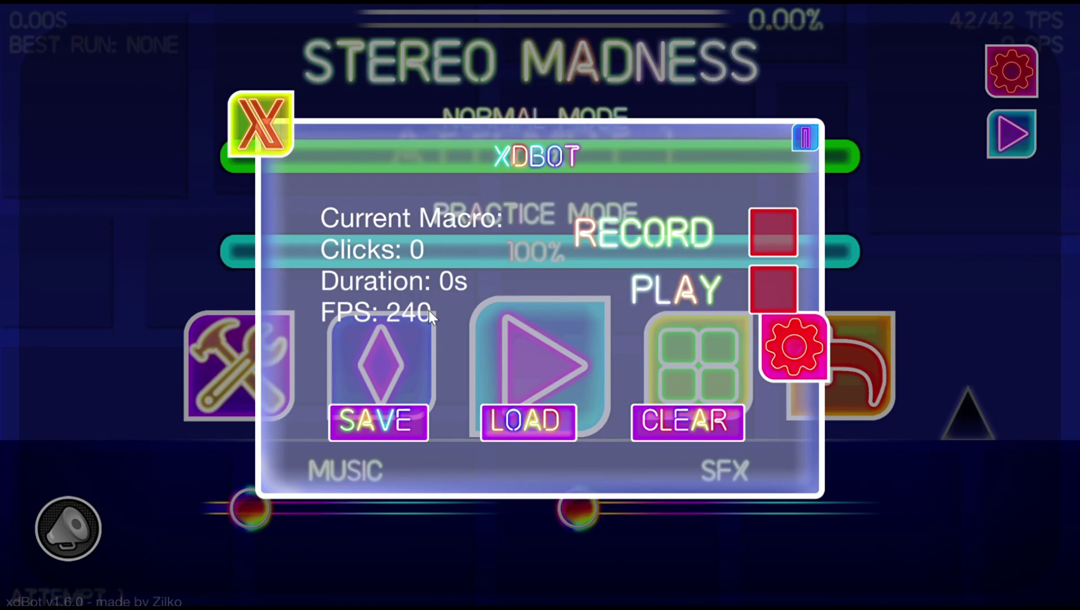
# - Play briefly, then pause and turn on xdBot's RECORD mode
pyautogui.click(254, 133)
pyautogui.click(528, 365)
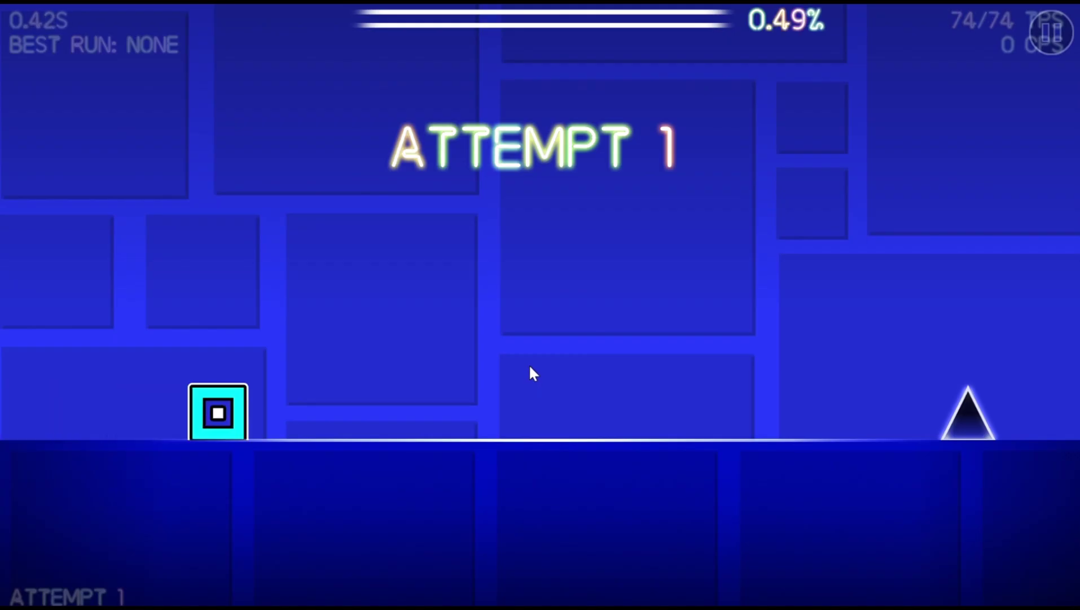
pyautogui.press('Escape')
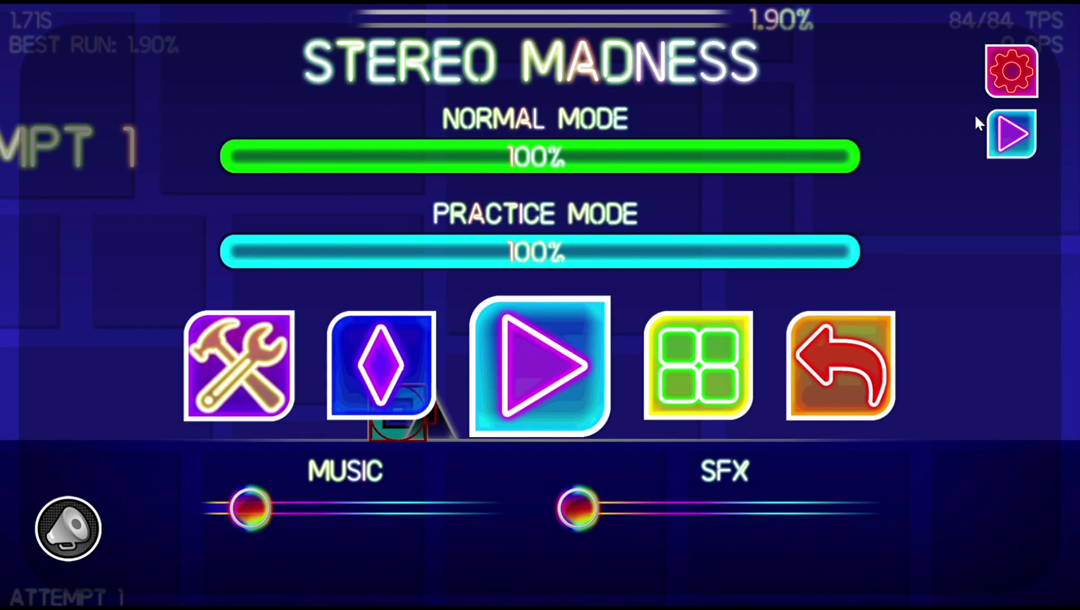
pyautogui.click(989, 127)
pyautogui.click(768, 234)
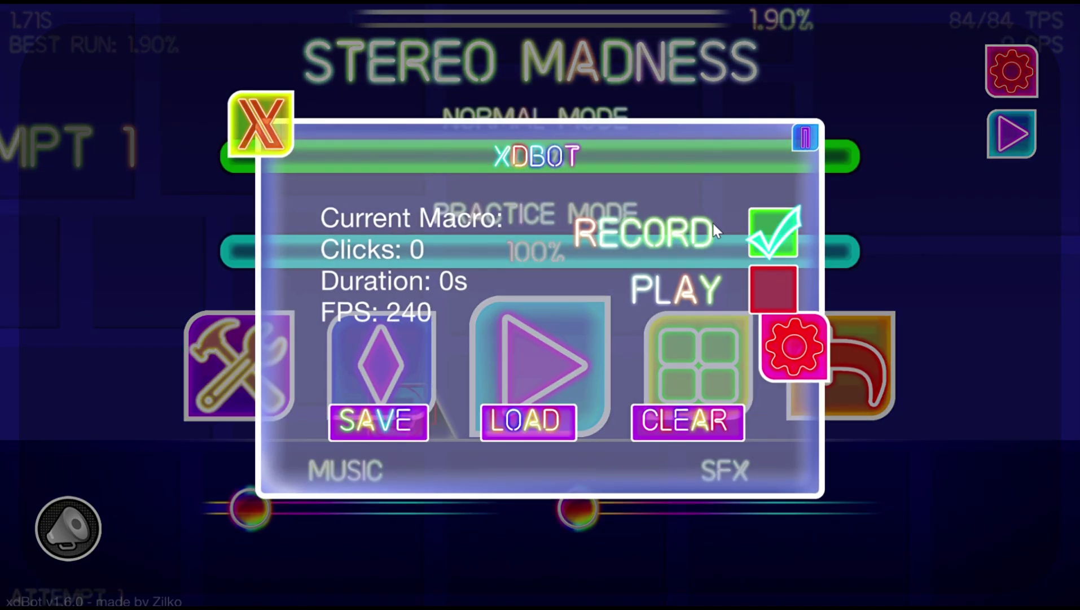
pyautogui.click(270, 118)
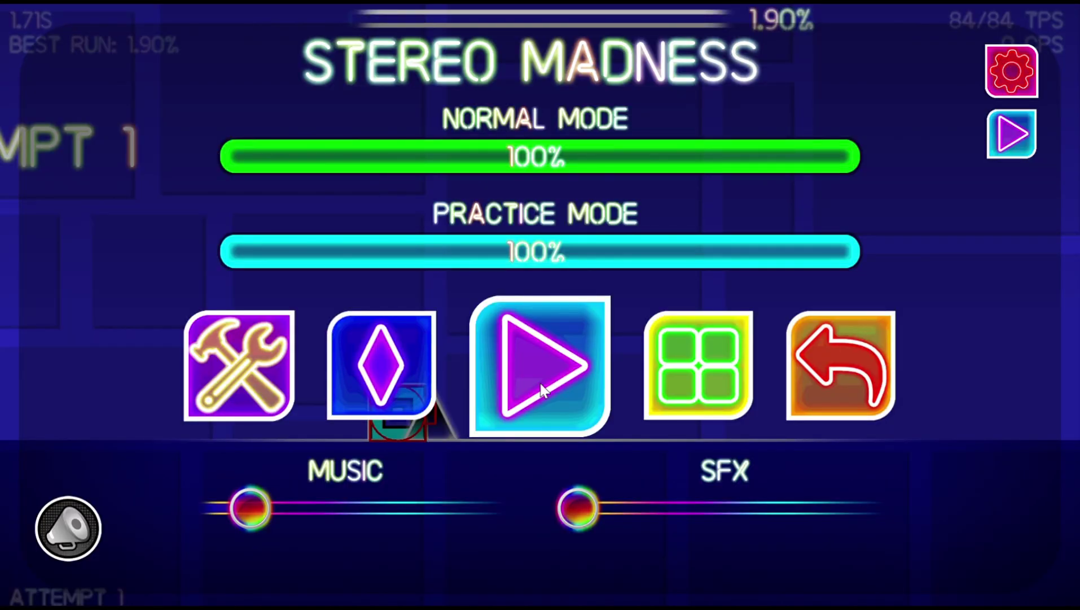
# - Resume Stereo Madness and jump through spikes and blocks, reaching 11.44%, then pause
pyautogui.click(557, 389)
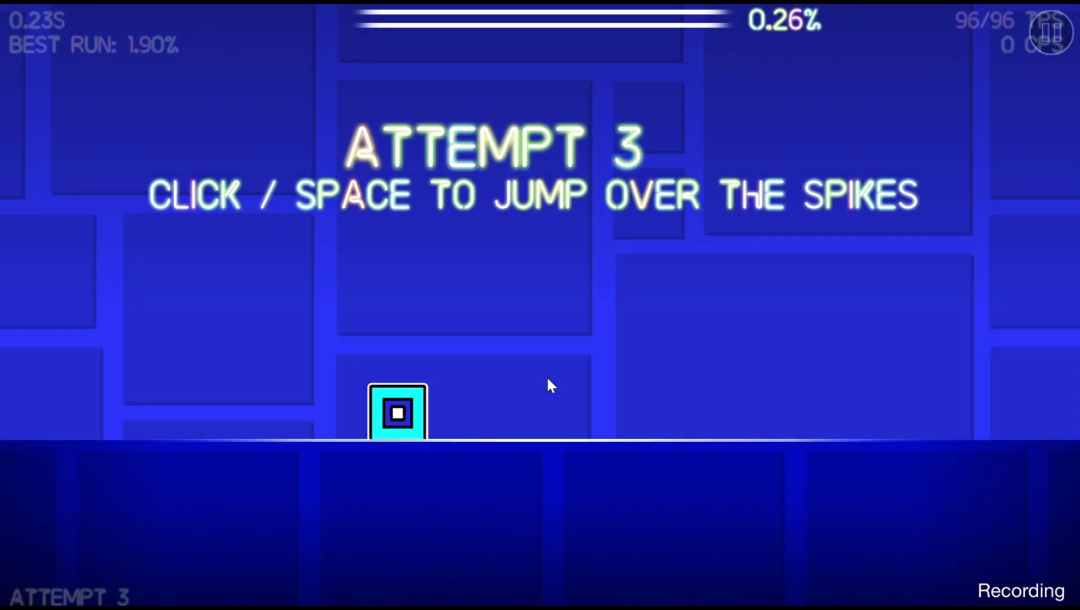
pyautogui.click(507, 373)
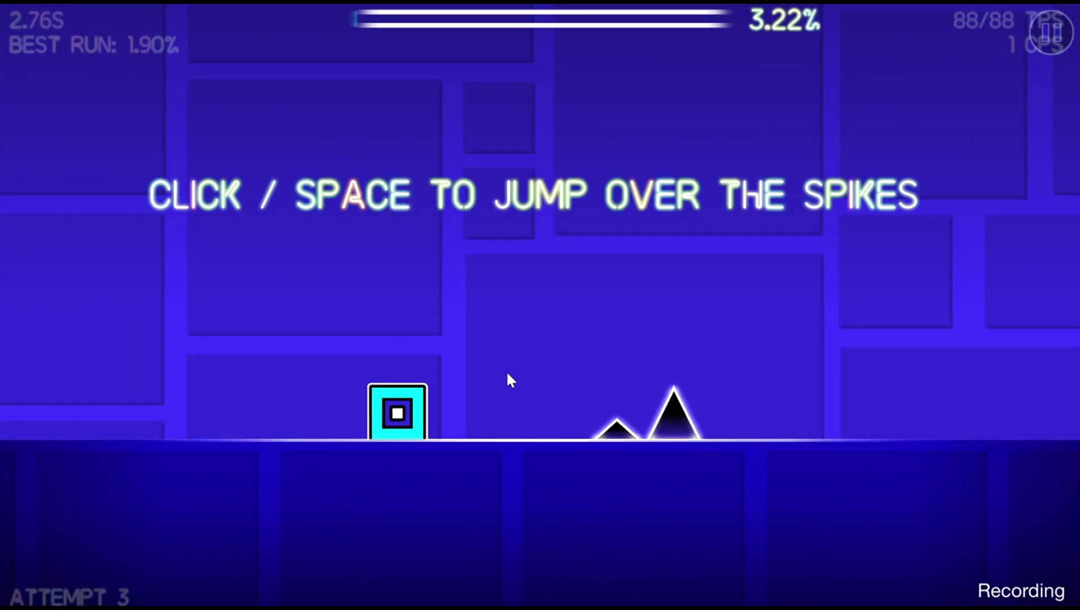
pyautogui.click(508, 374)
pyautogui.click(507, 374)
pyautogui.click(507, 374)
pyautogui.click(508, 373)
pyautogui.click(508, 374)
pyautogui.click(507, 373)
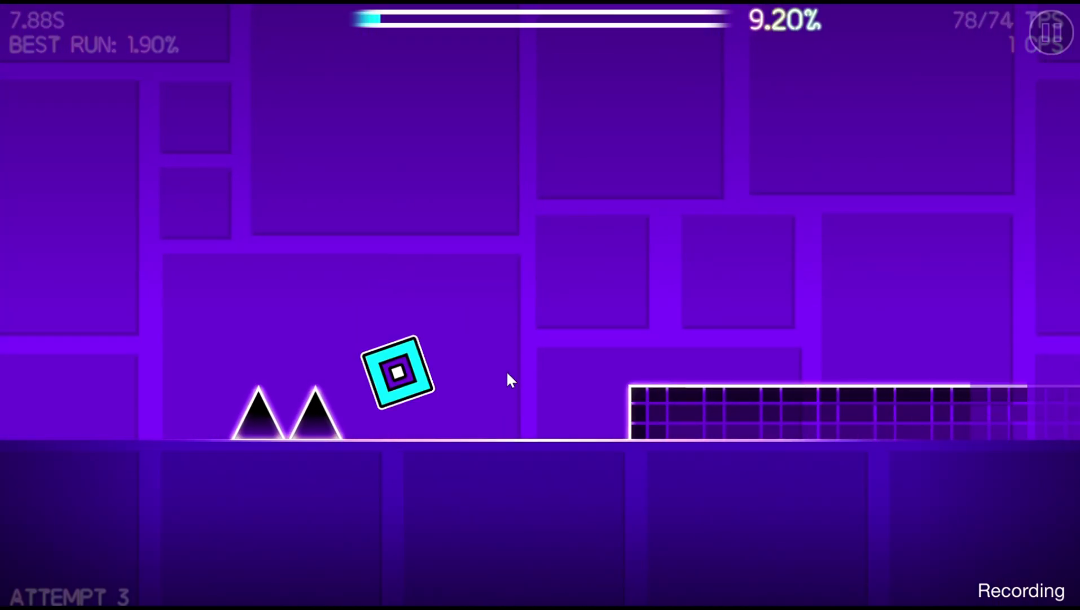
pyautogui.click(507, 373)
pyautogui.click(508, 373)
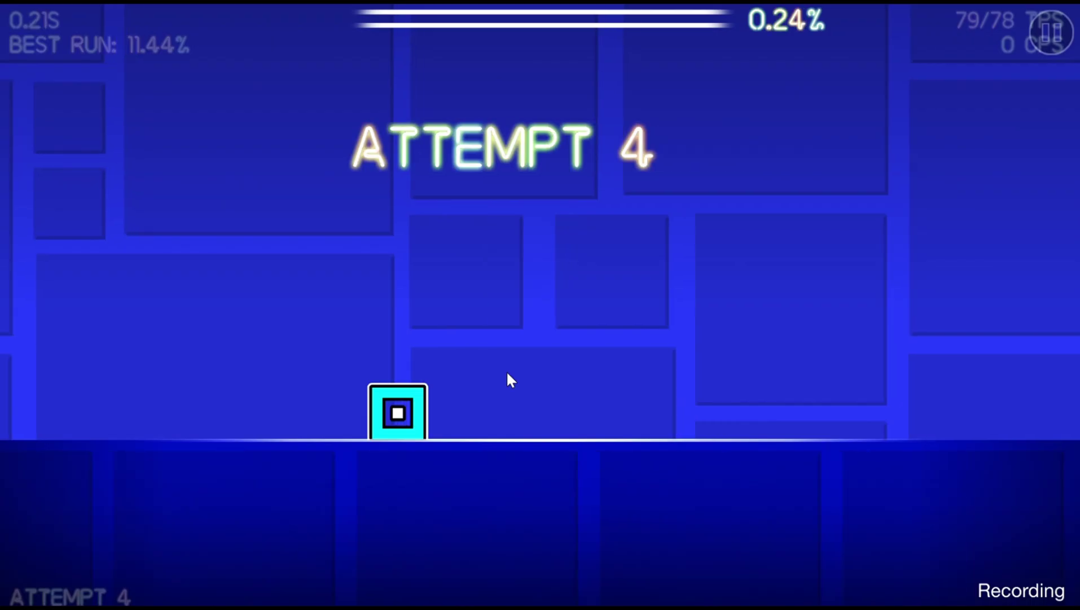
pyautogui.press('Escape')
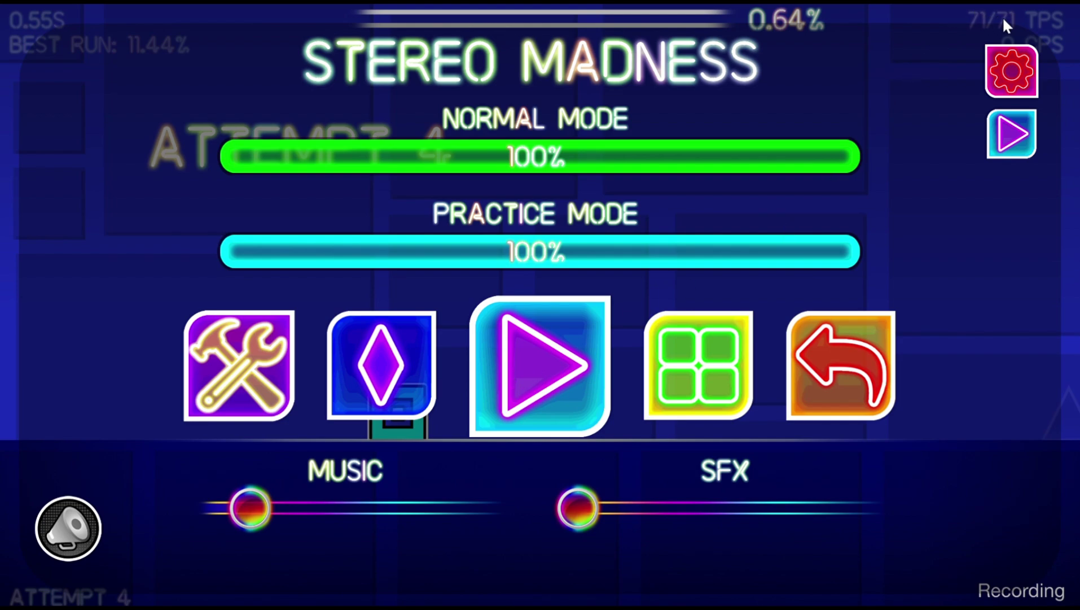
# - Switch xdBot to PLAY mode, replay Stereo Madness, and pause at attempt 6
pyautogui.click(1016, 131)
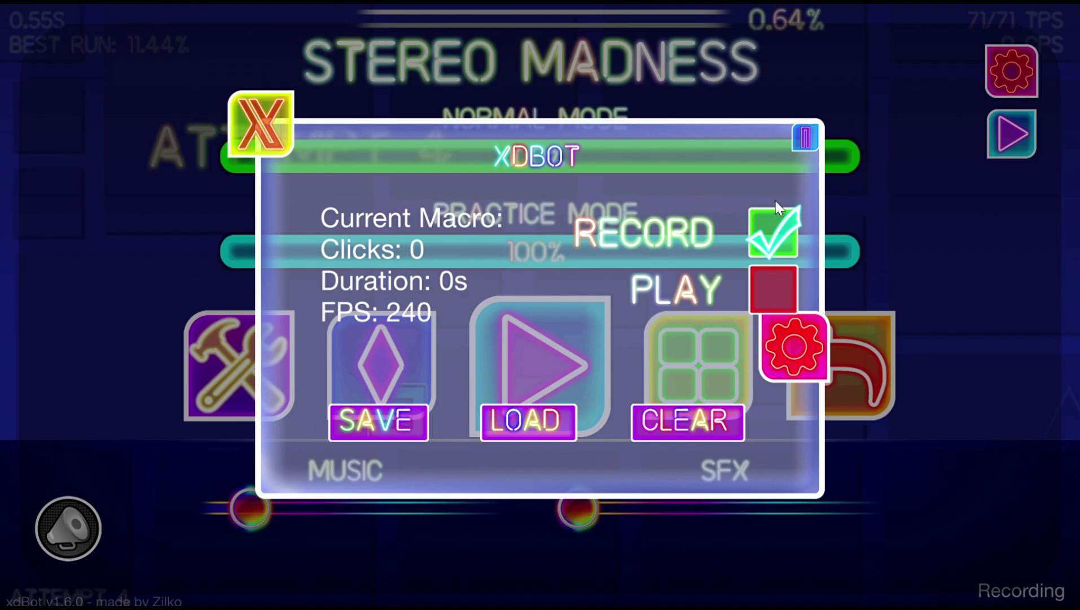
pyautogui.click(781, 284)
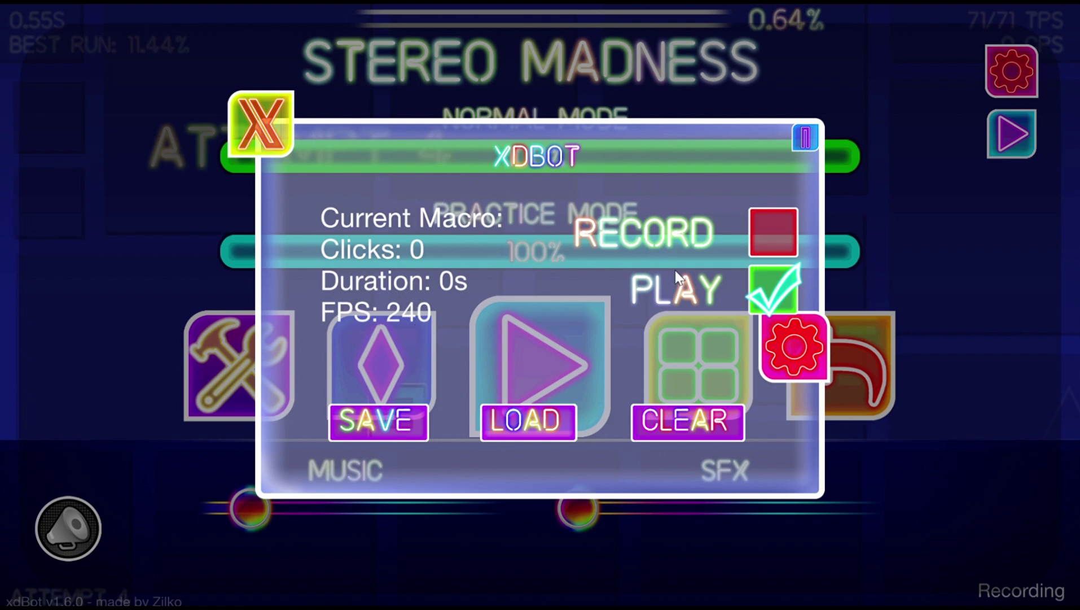
pyautogui.press('Escape')
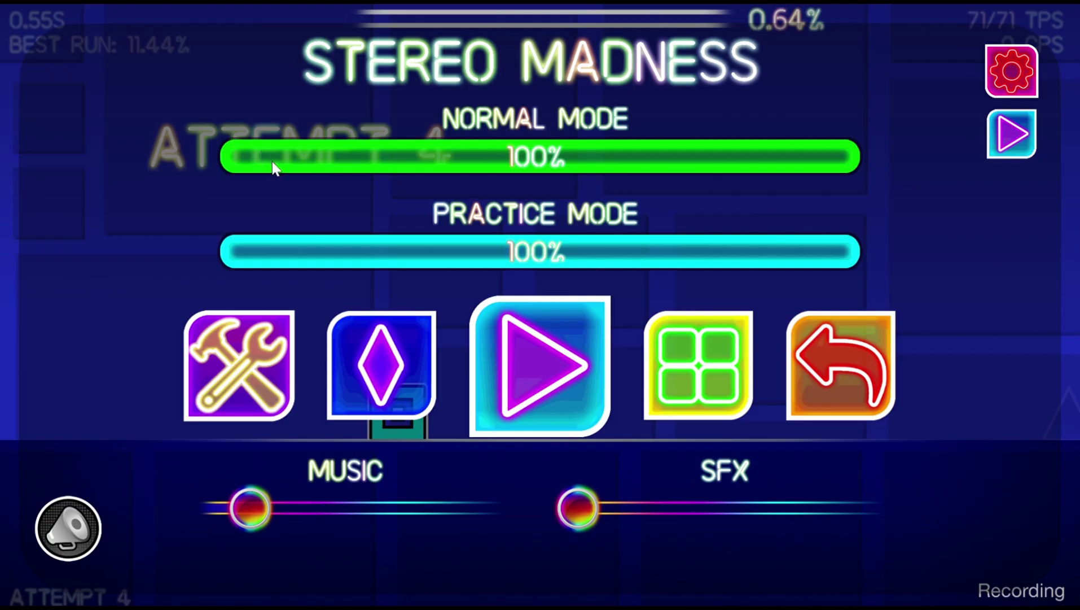
pyautogui.click(546, 389)
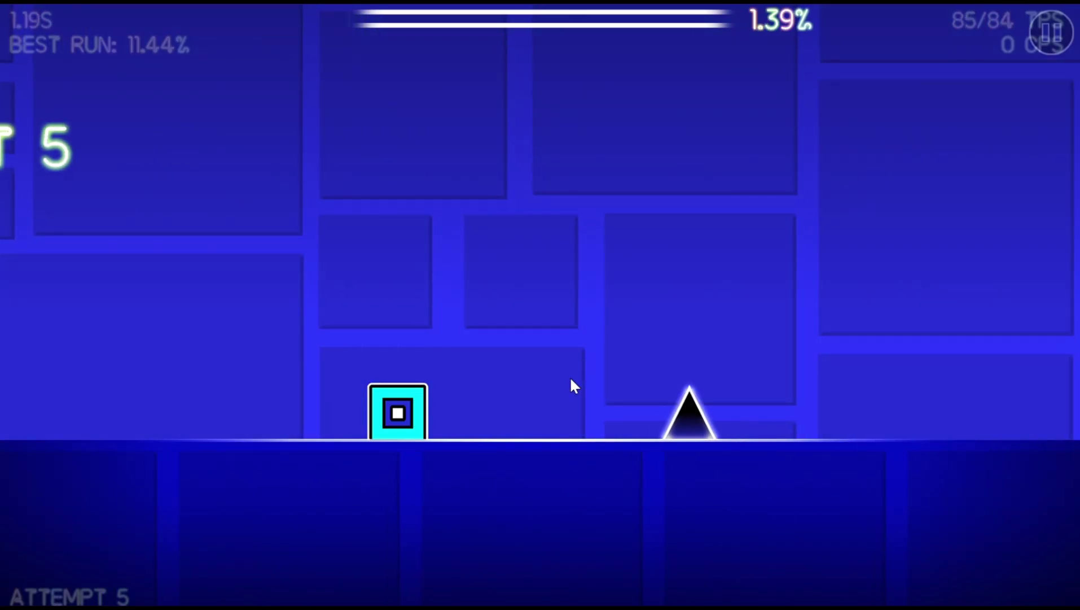
pyautogui.click(1055, 22)
# - Toggle the Mega Hack menu closed and restore the OBS Studio window from the taskbar
pyautogui.press('Tab')
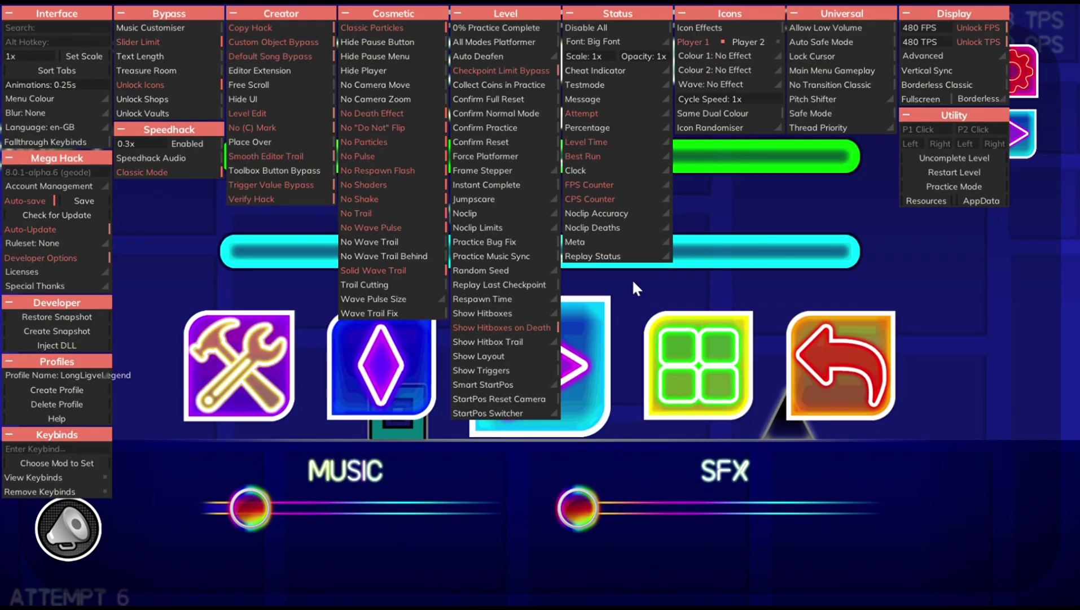
pyautogui.press('Tab')
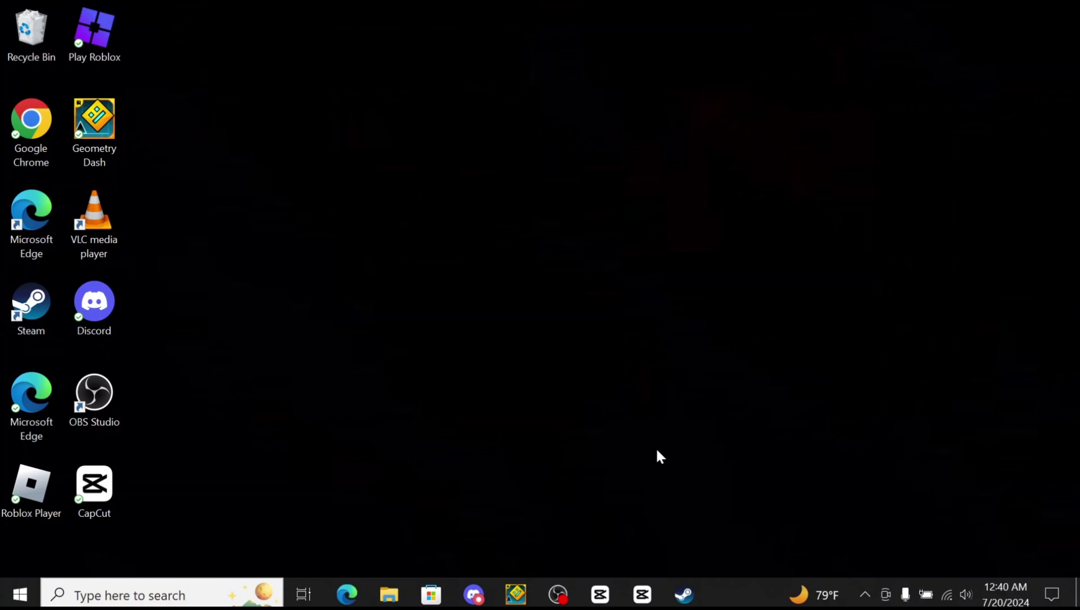
pyautogui.click(574, 593)
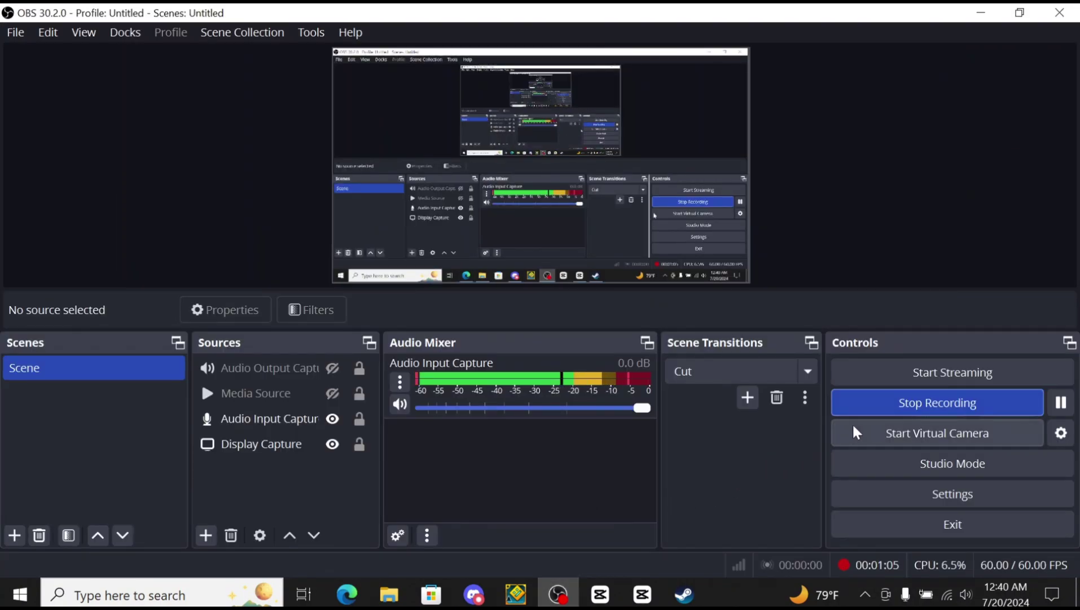